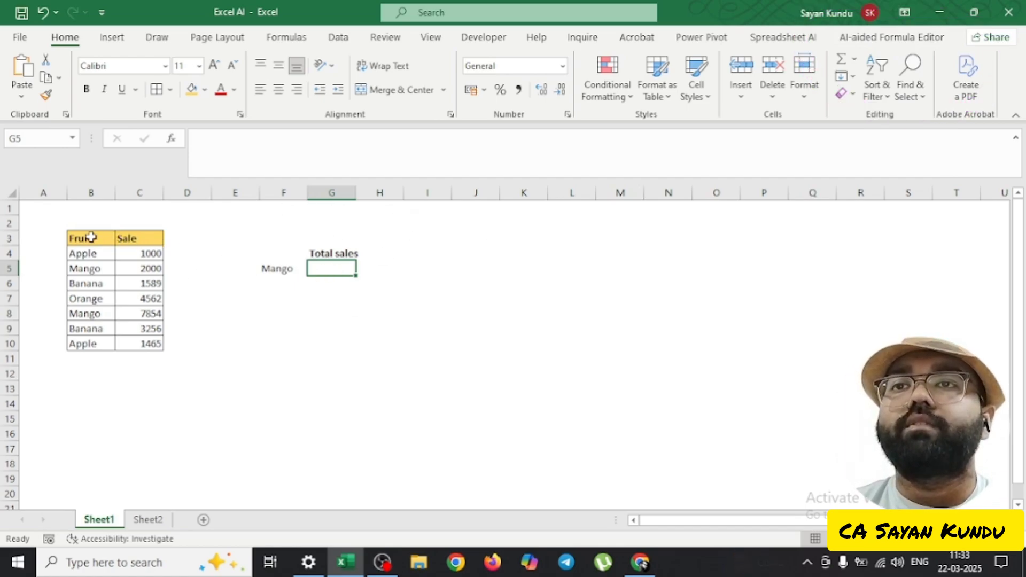
Open the AI Formula Editor's AI Generator for the empty Total sales cell G5.
drag(91, 237, 130, 238)
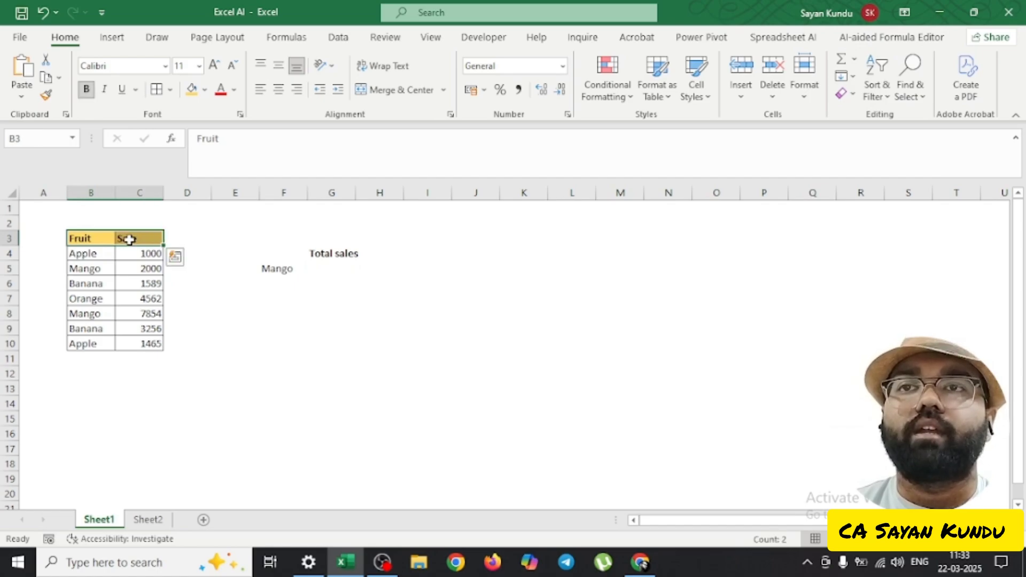
click(326, 269)
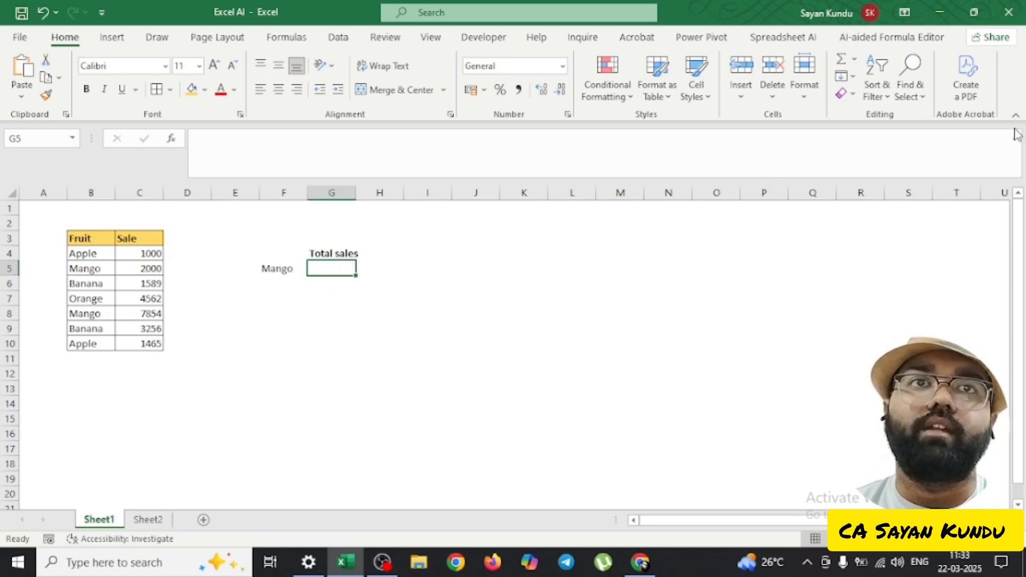
click(870, 38)
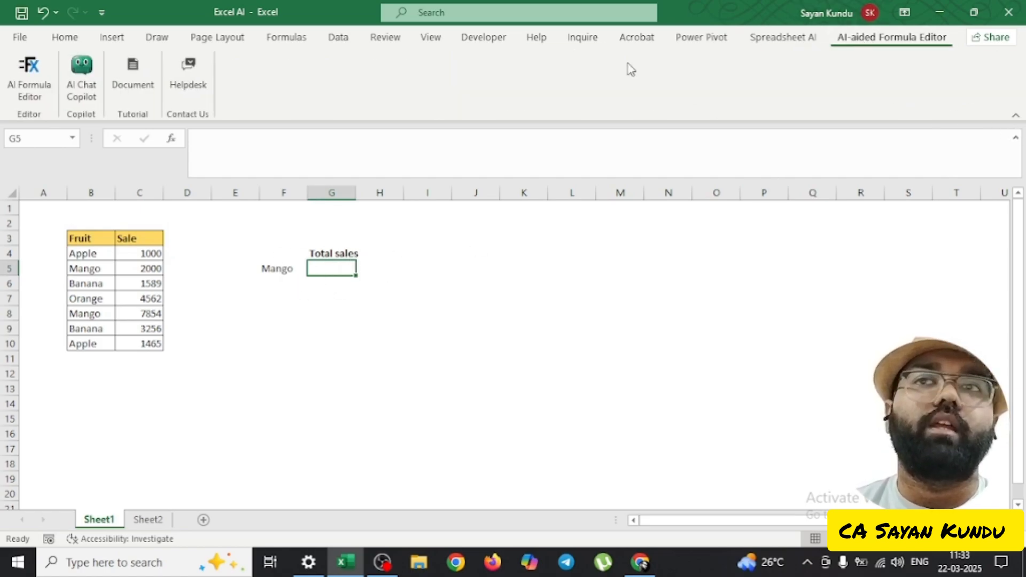
click(29, 75)
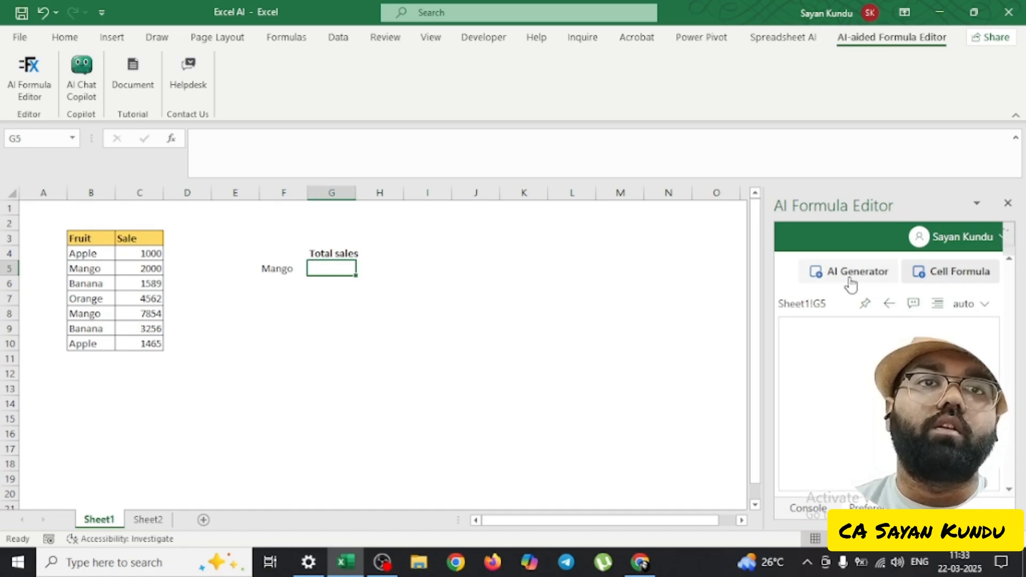
click(848, 275)
Generate a formula from the description "mujhe mango ka total sales bolo b3 se c10", replacing the sample description.
drag(909, 333, 792, 331)
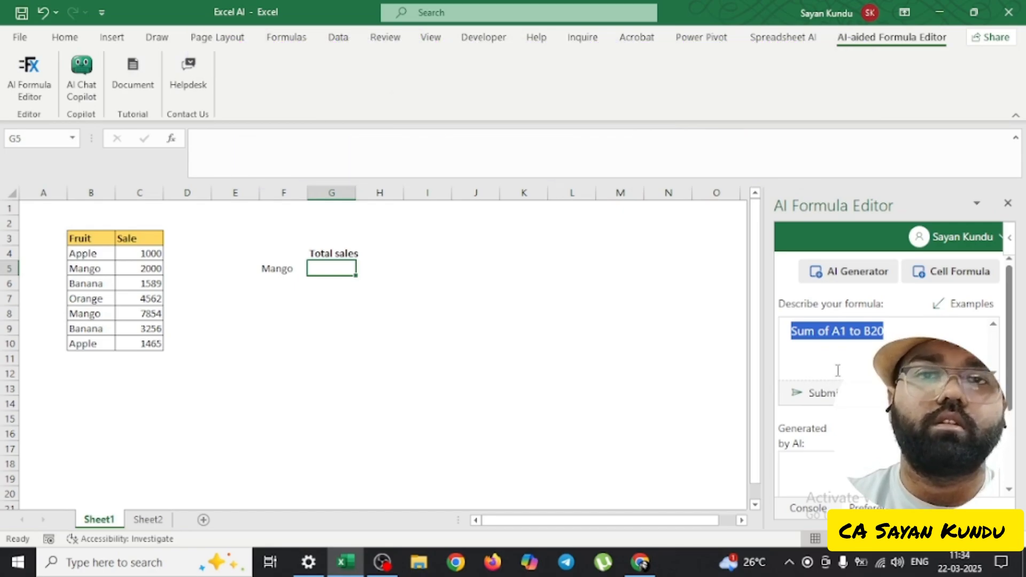
text(mujhe mango ka total sales bolo b3 se c10)
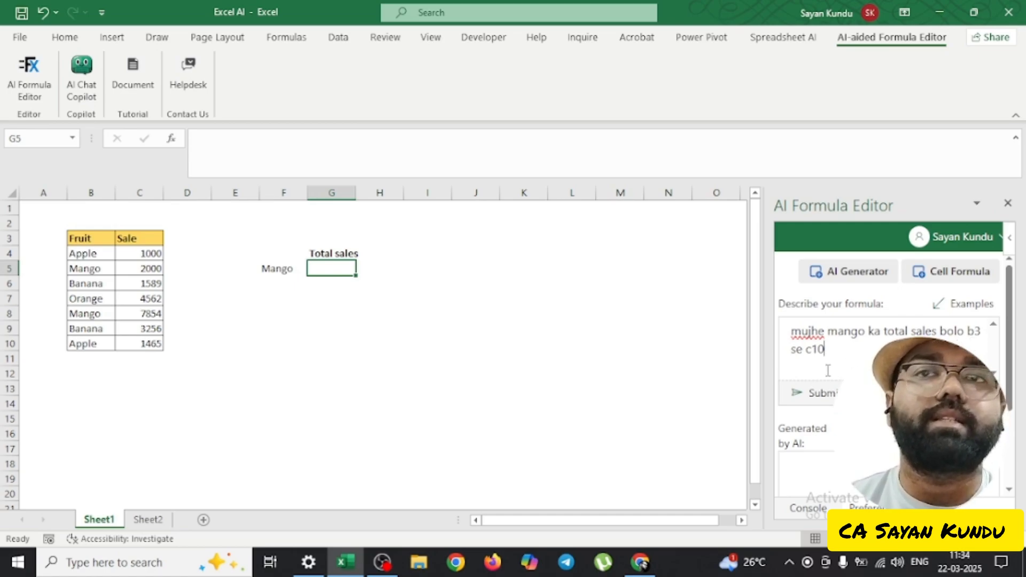
drag(80, 240, 143, 343)
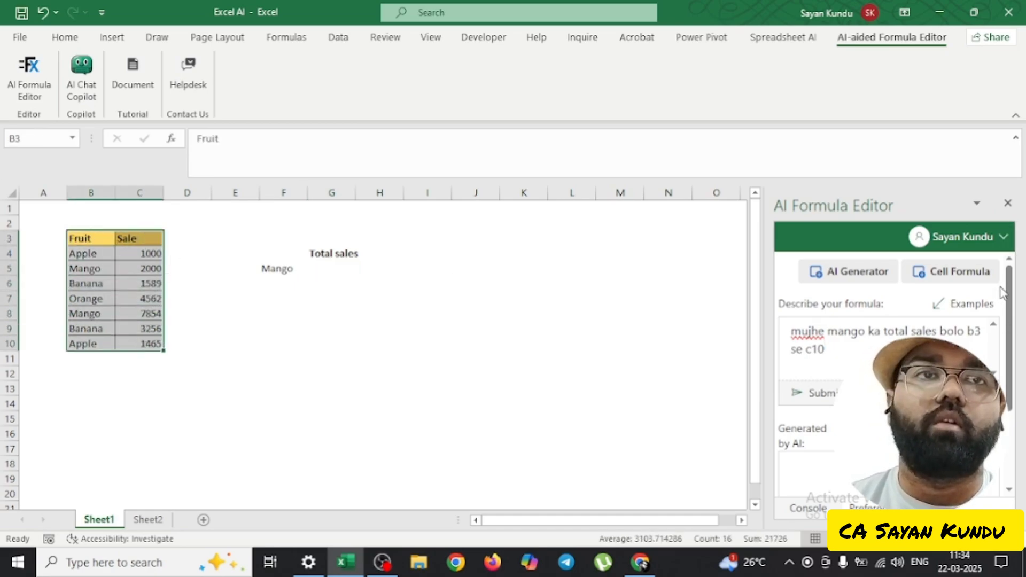
drag(1003, 291, 1017, 354)
click(793, 288)
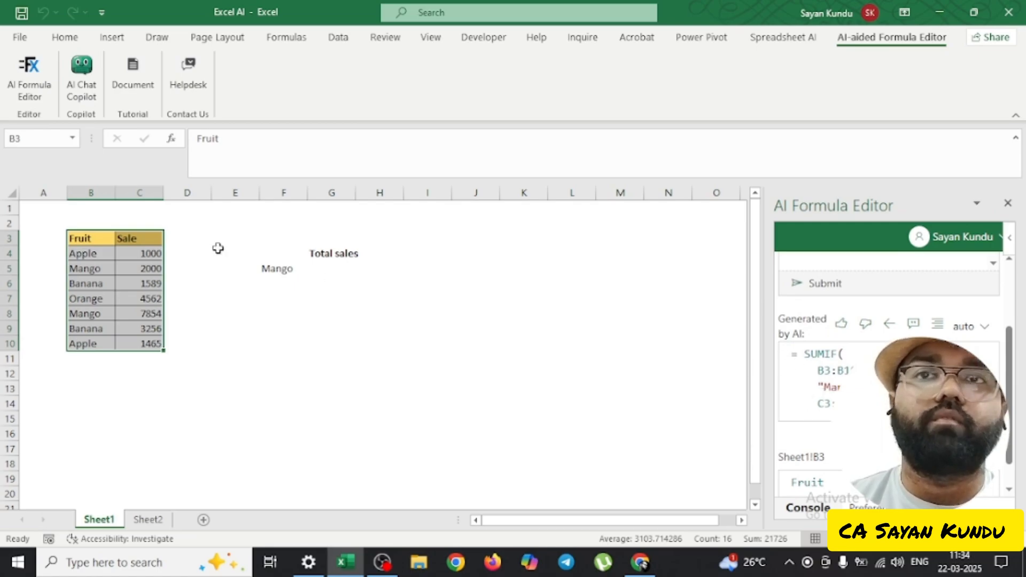
Insert the AI-generated SUMIF formula into cell G5 for Mango's total sales.
click(324, 272)
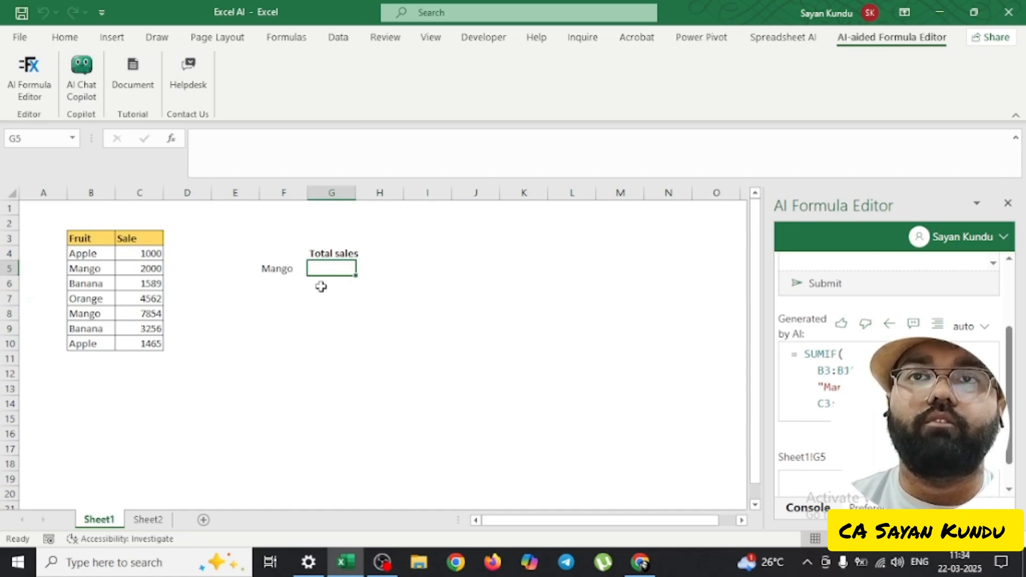
click(889, 324)
click(328, 284)
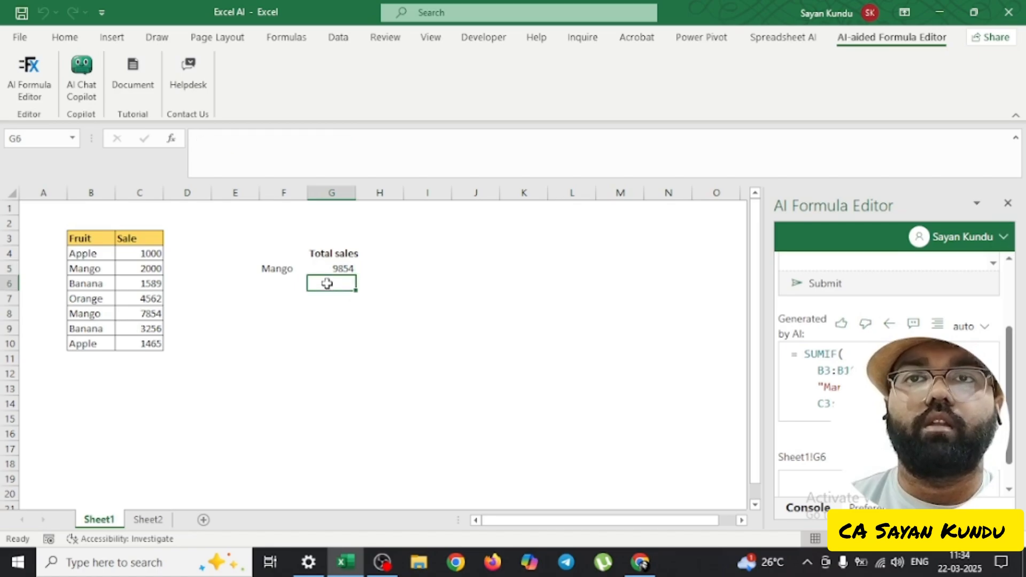
Check the sum of the two Mango sales in C5 and C8, and close the AI Formula Editor.
click(137, 269)
ctrl+click(138, 316)
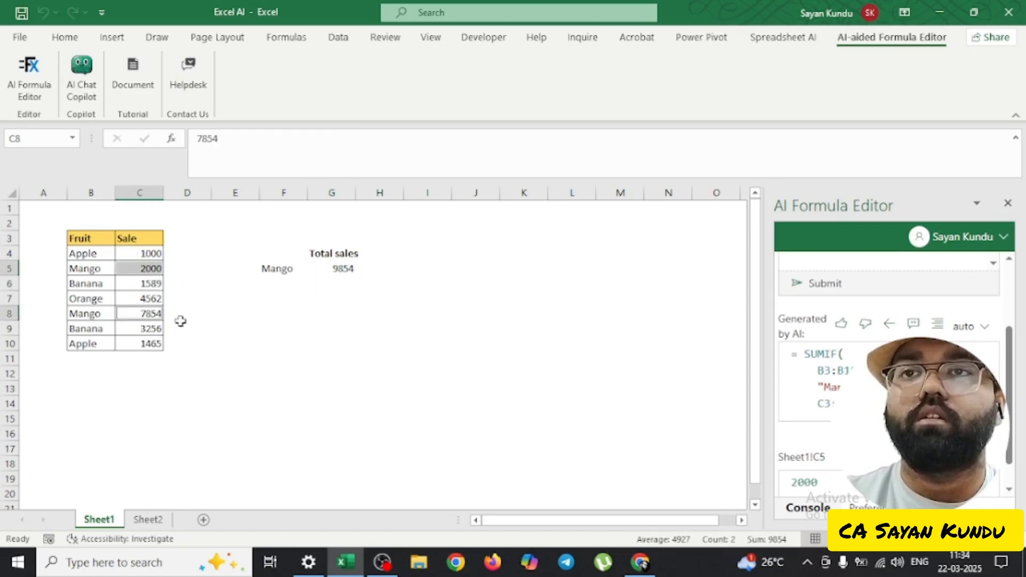
click(330, 281)
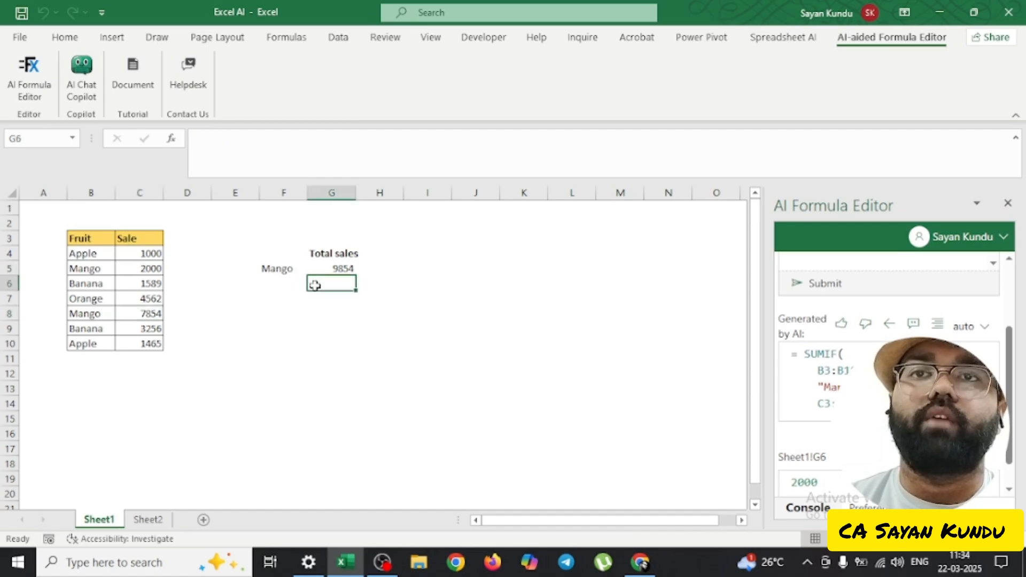
click(1008, 205)
click(391, 282)
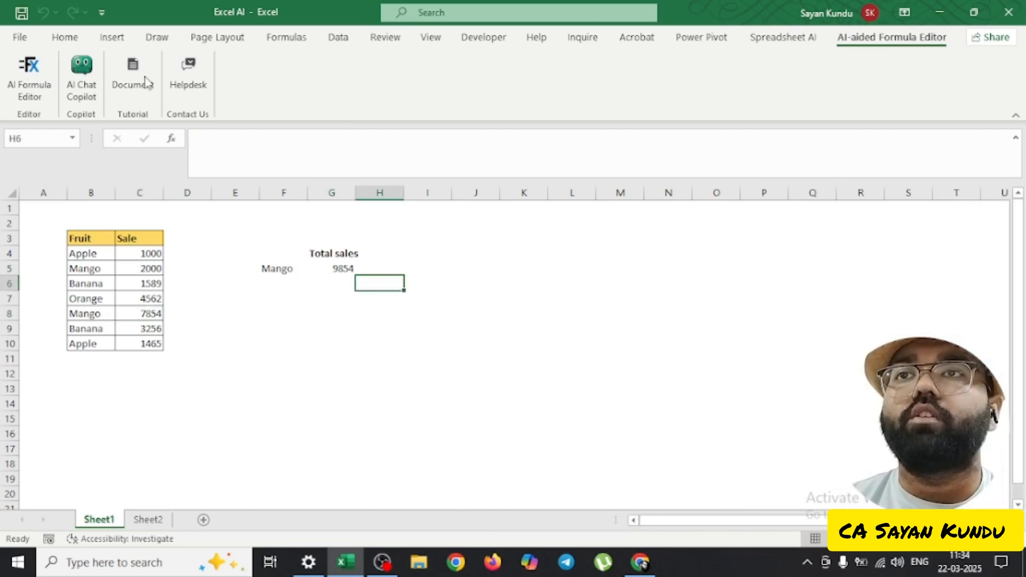
click(65, 37)
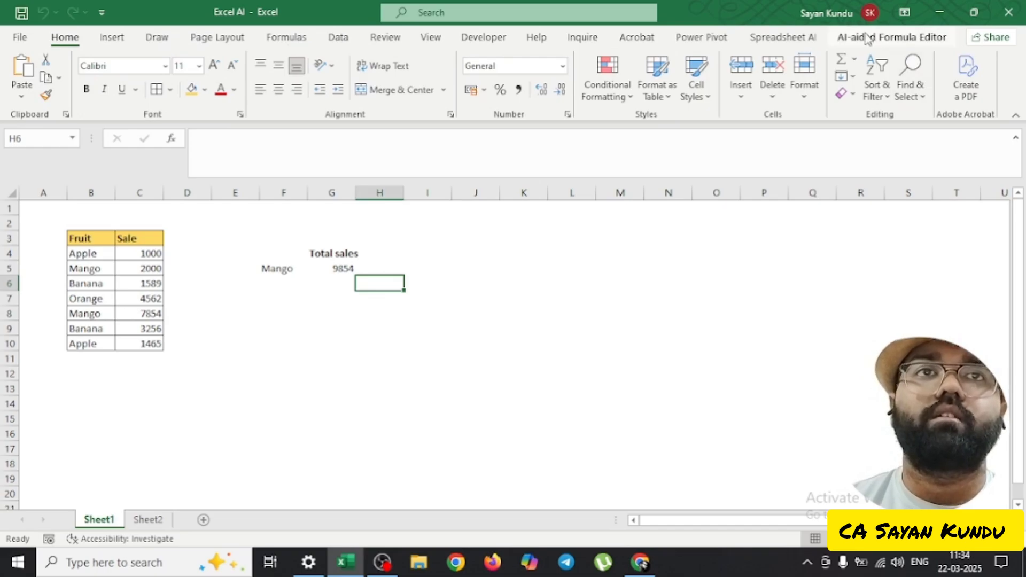
click(20, 37)
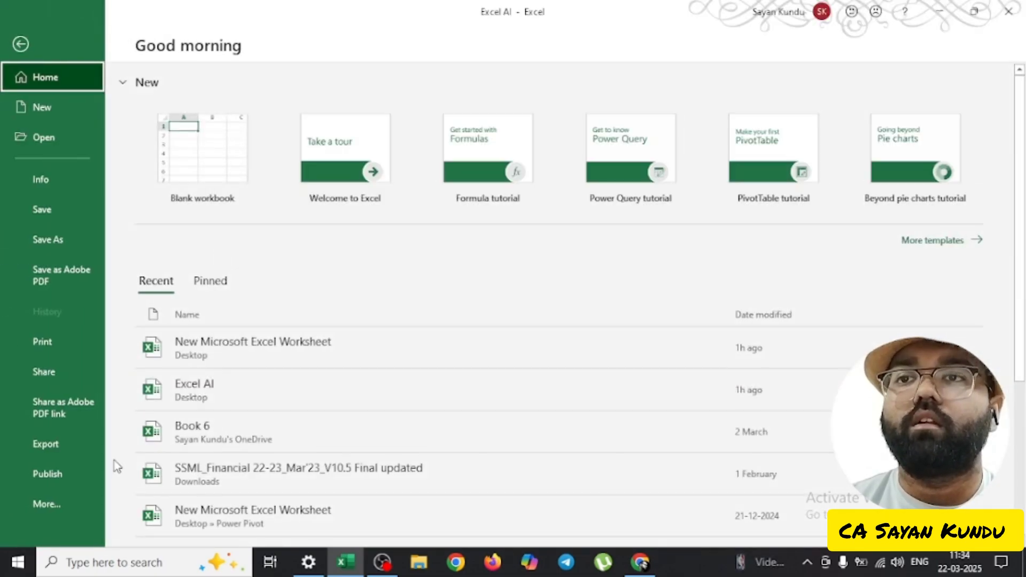
click(29, 502)
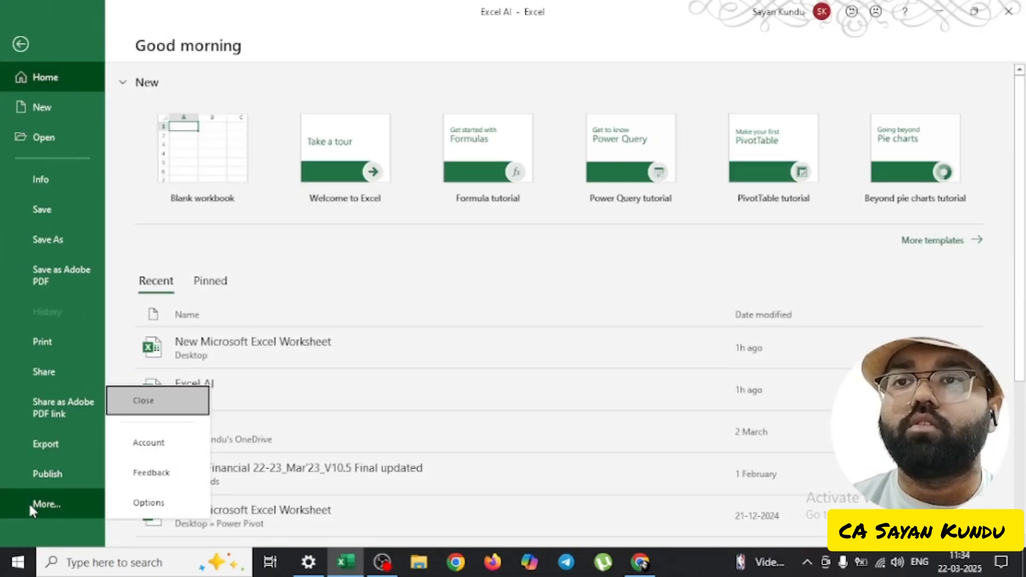
click(149, 503)
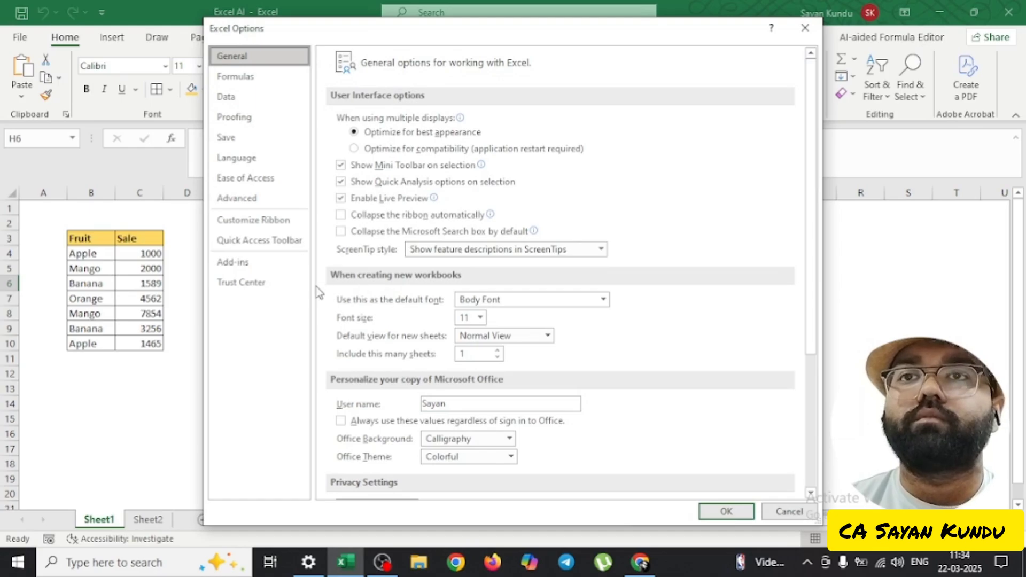
click(264, 283)
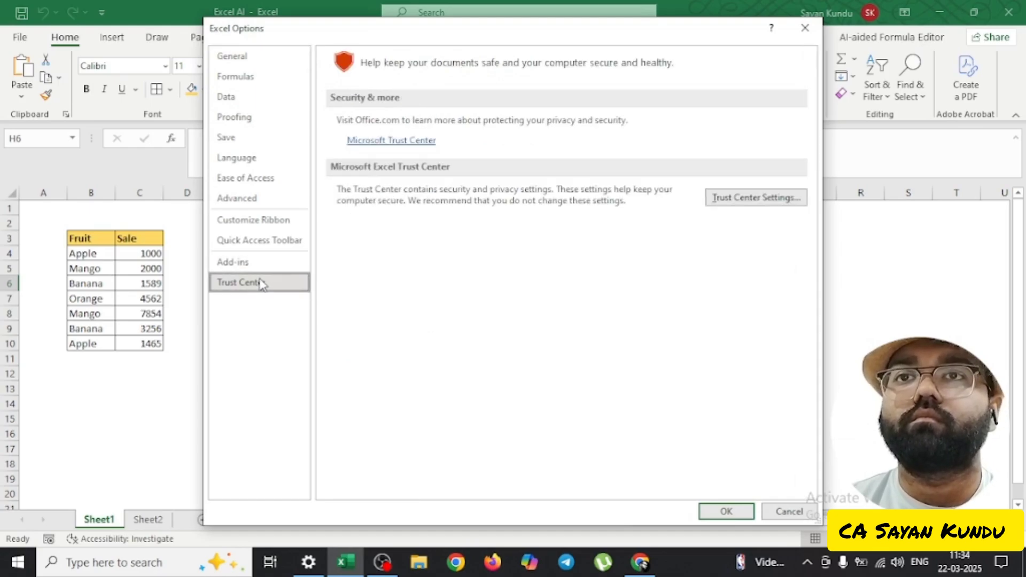
click(255, 226)
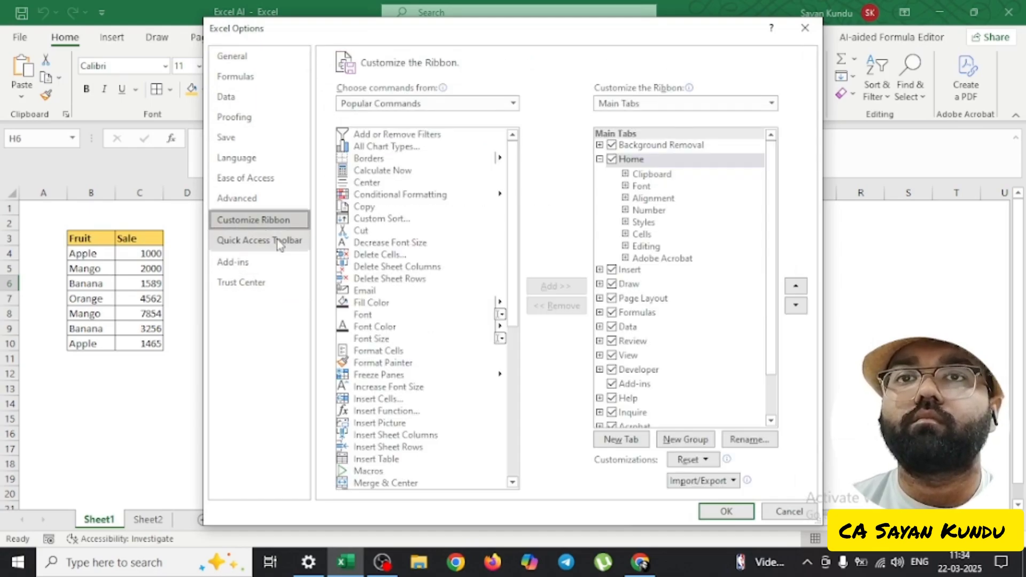
click(255, 265)
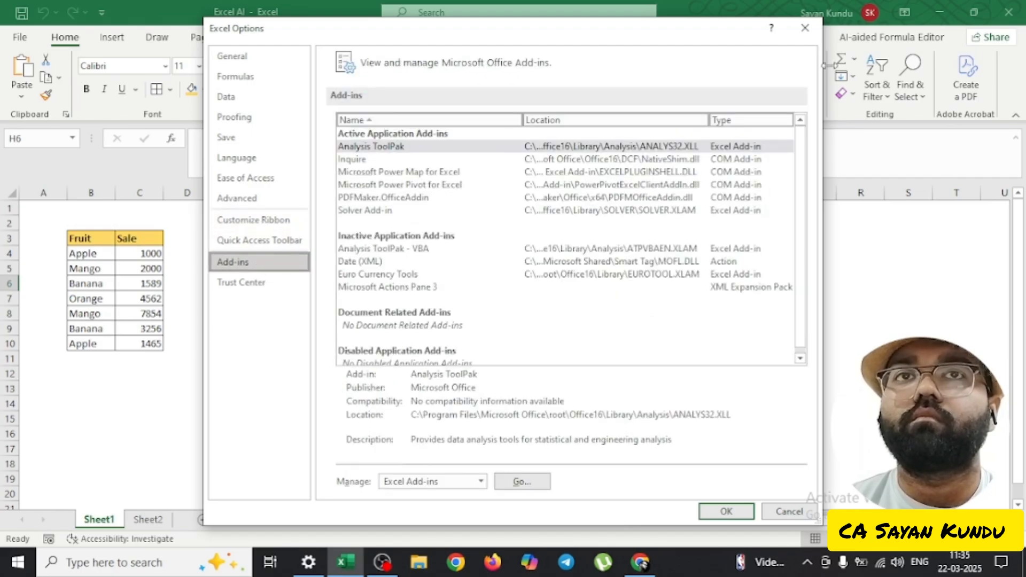
click(801, 33)
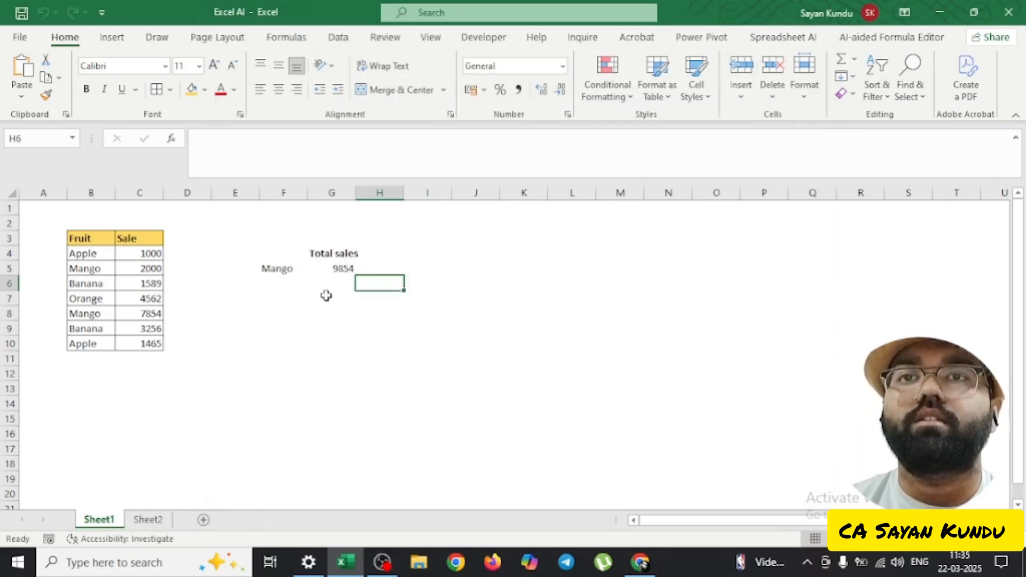
Search the Office Add-ins store for "ai aided formula editor", and close the store after viewing the listings.
click(345, 267)
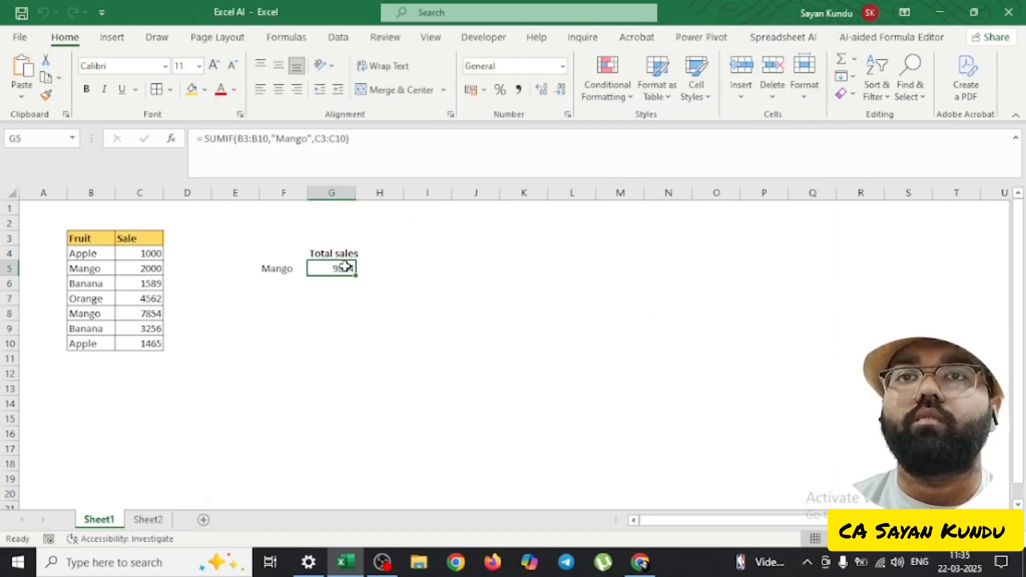
click(111, 38)
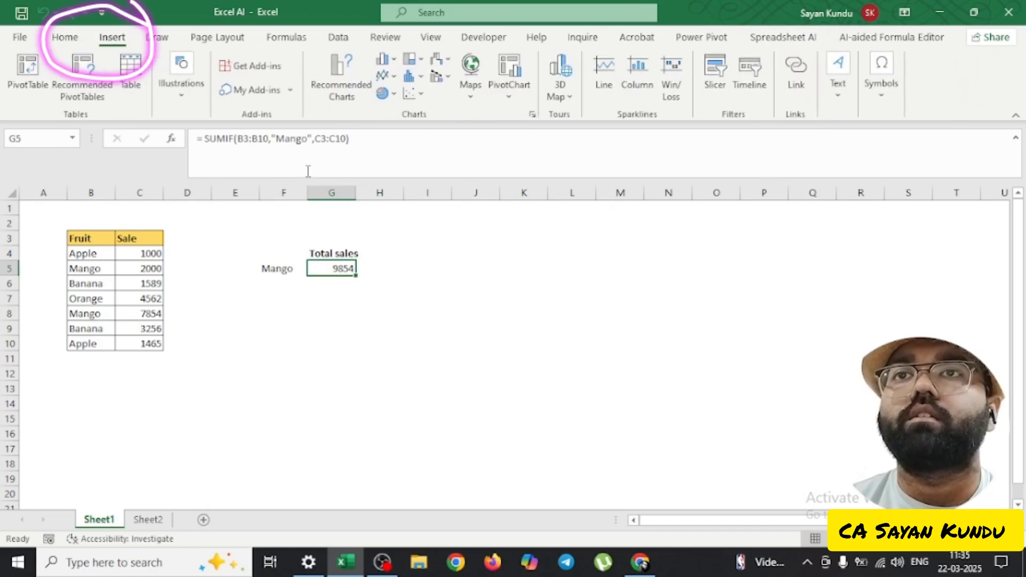
click(252, 68)
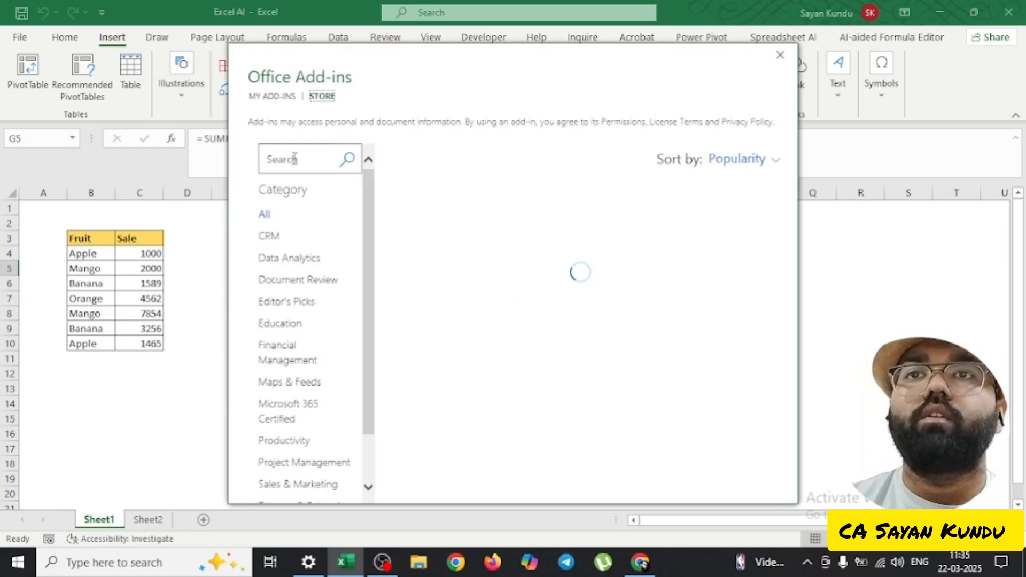
drag(552, 65, 572, 91)
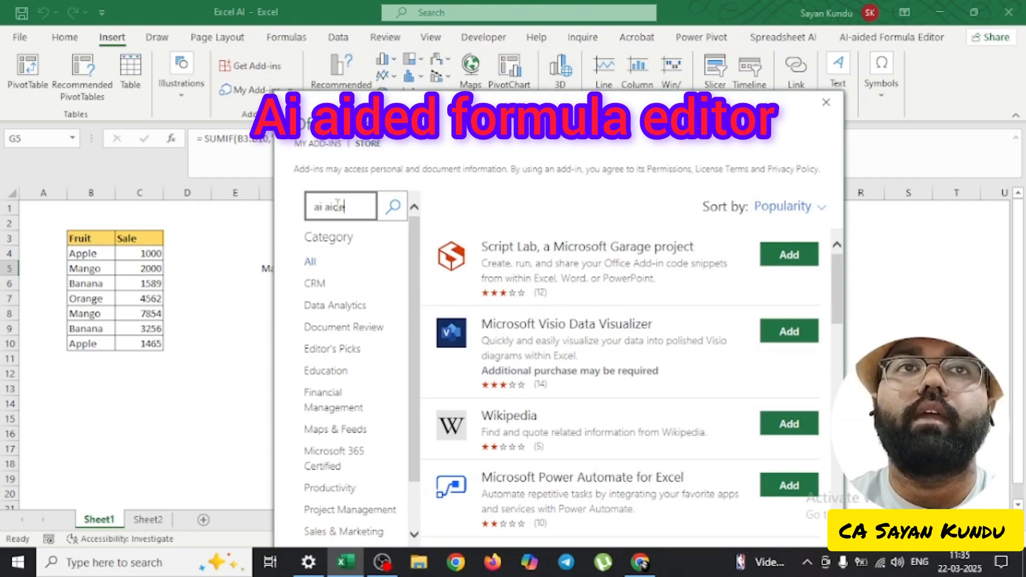
text(rmula)
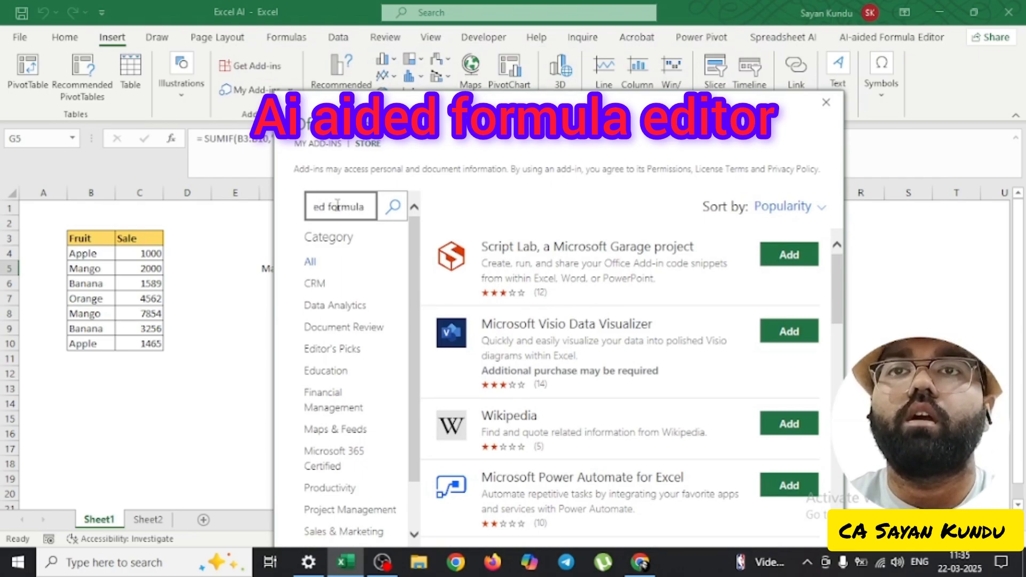
text( editor)
key(Return)
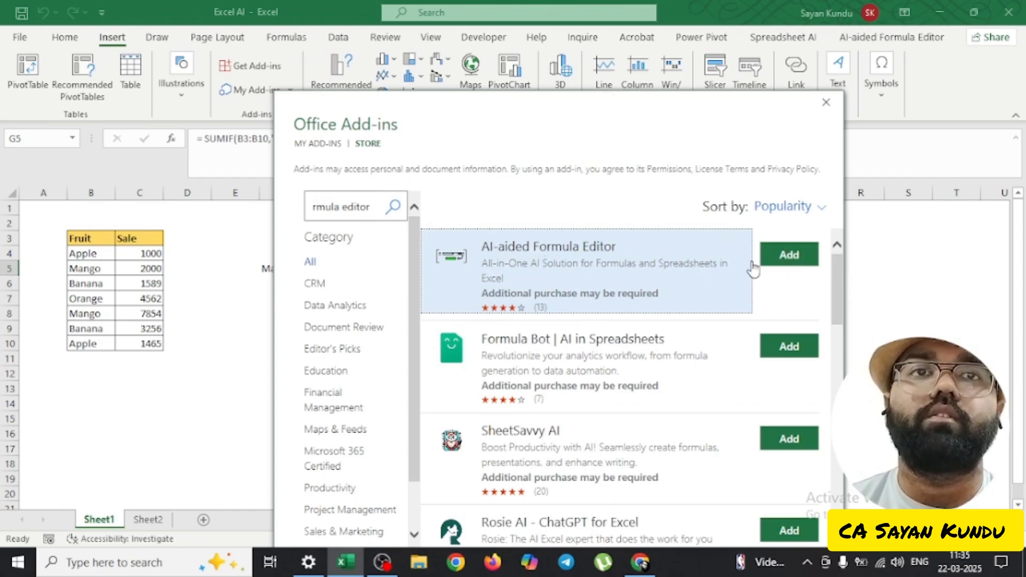
click(825, 102)
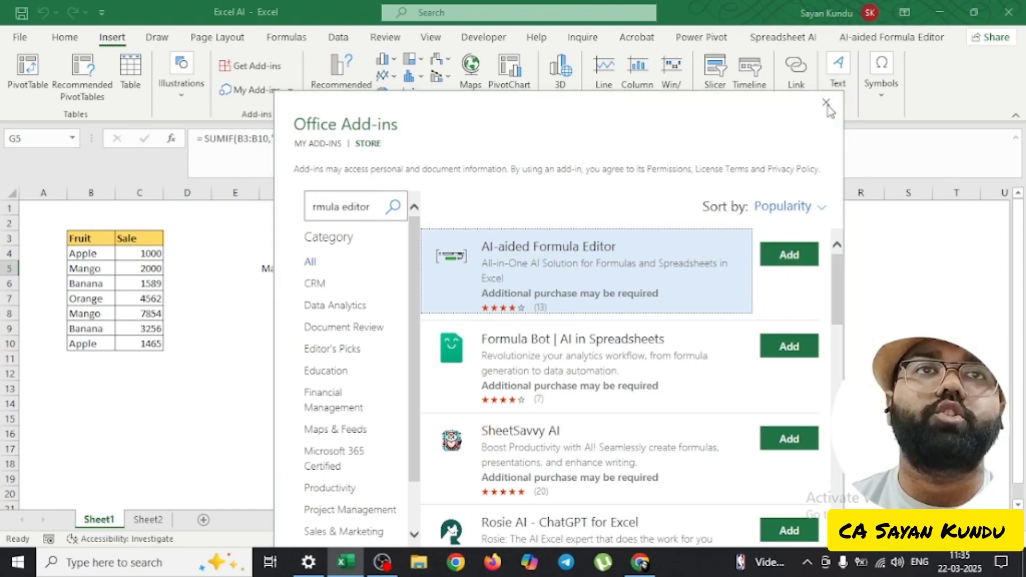
click(300, 287)
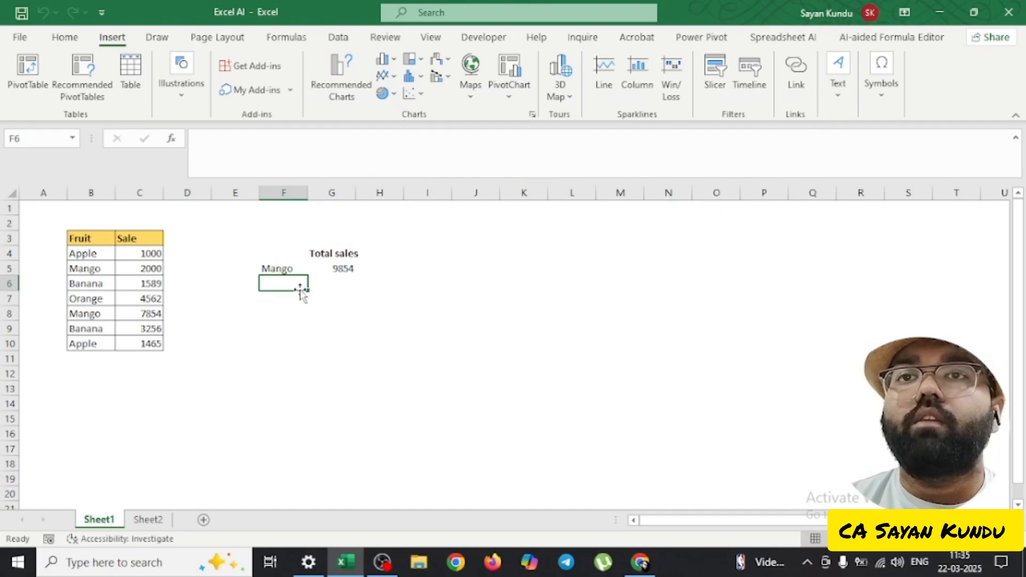
On Sheet2, clear cell G2 beside "Total sales of India in Winter season".
click(148, 520)
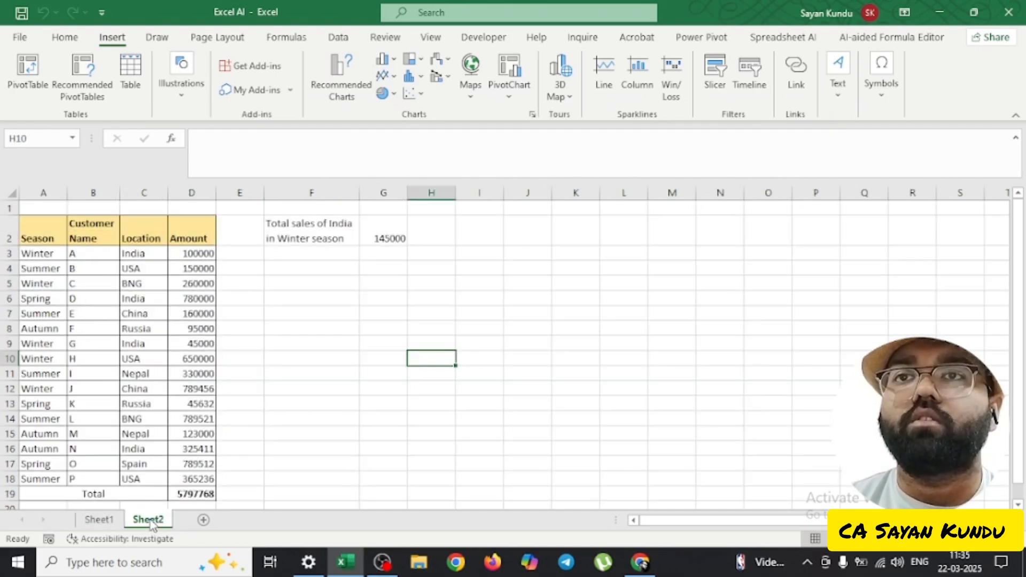
click(388, 233)
key(Delete)
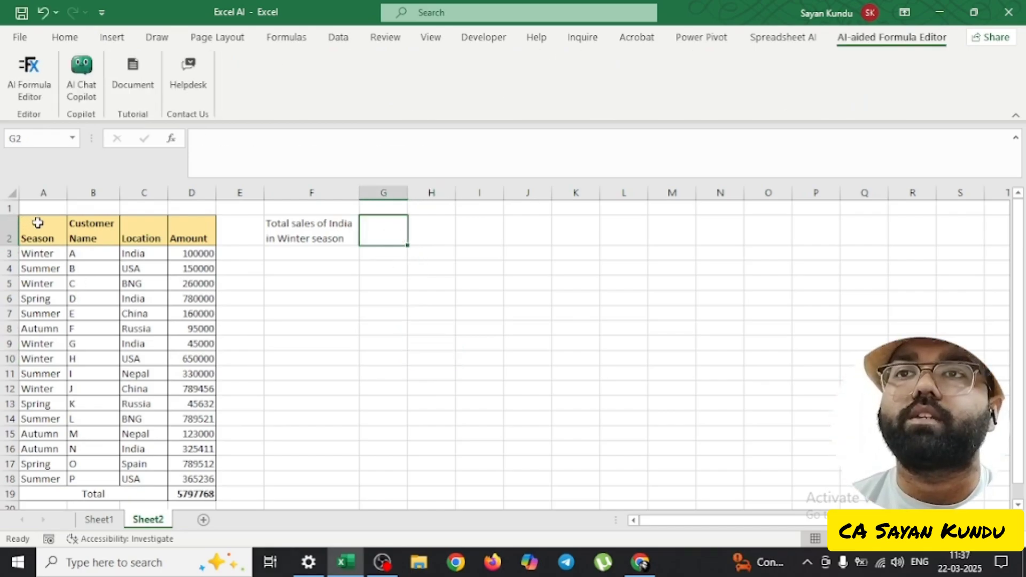
Examine the Season, Customer Name, Location and Amount headers and the India Winter entry in row 3.
click(37, 223)
click(85, 225)
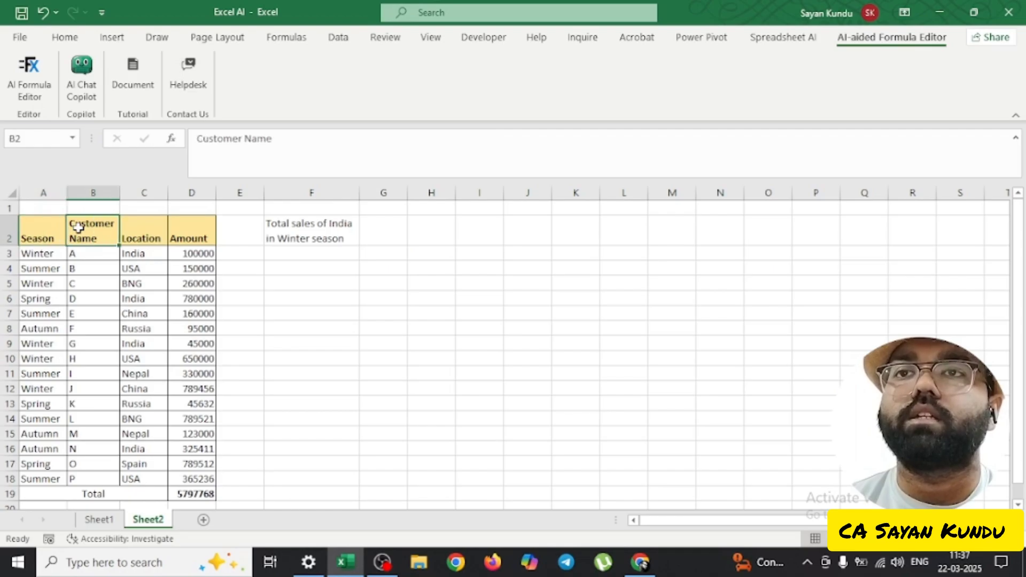
click(145, 229)
click(191, 231)
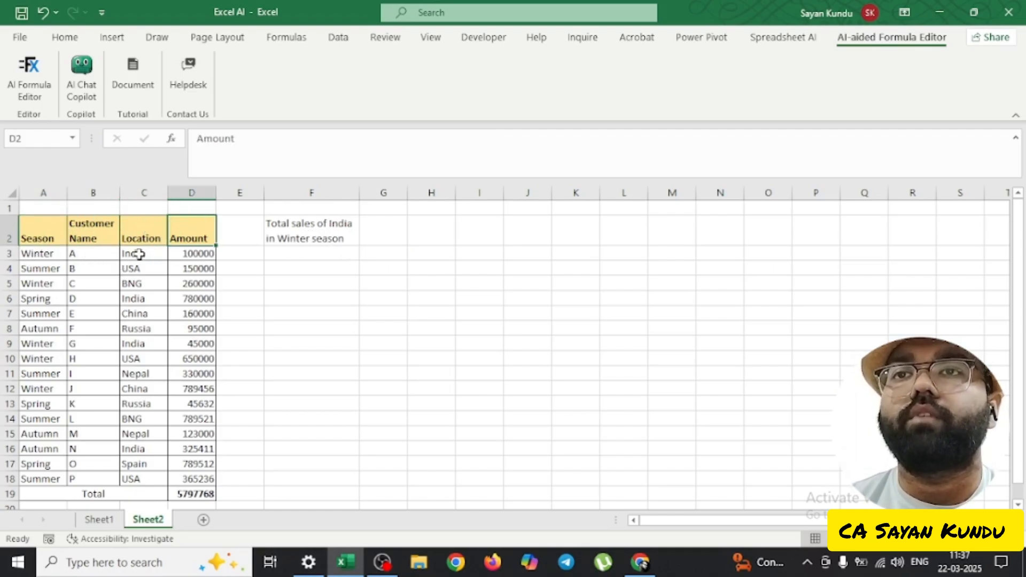
drag(136, 253, 190, 252)
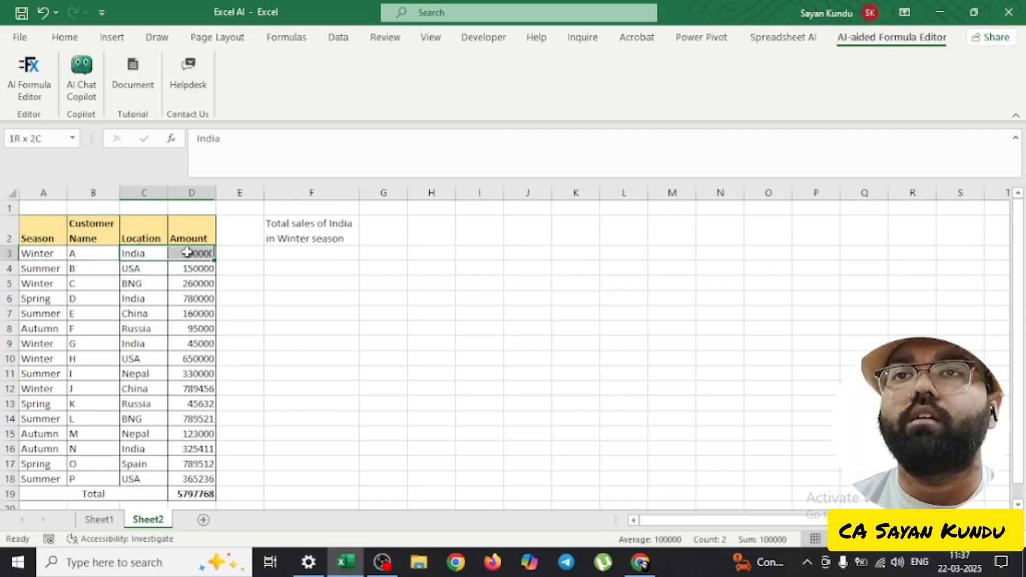
ctrl+click(32, 254)
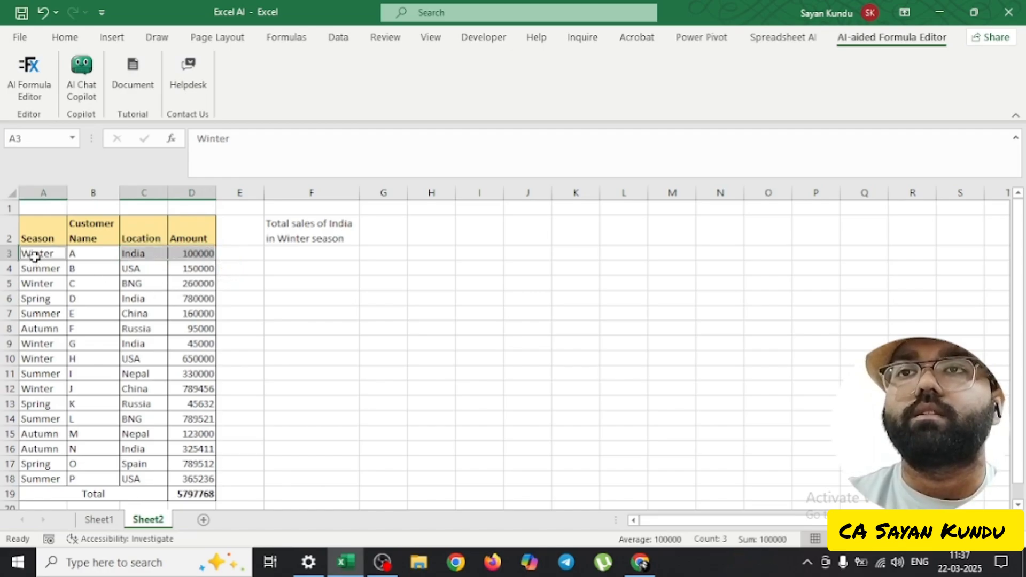
Add the Season, Location and Amount cells of row 9's India Winter entry to the selection to check the combined sum.
ctrl+click(34, 344)
ctrl+click(144, 344)
ctrl+click(194, 344)
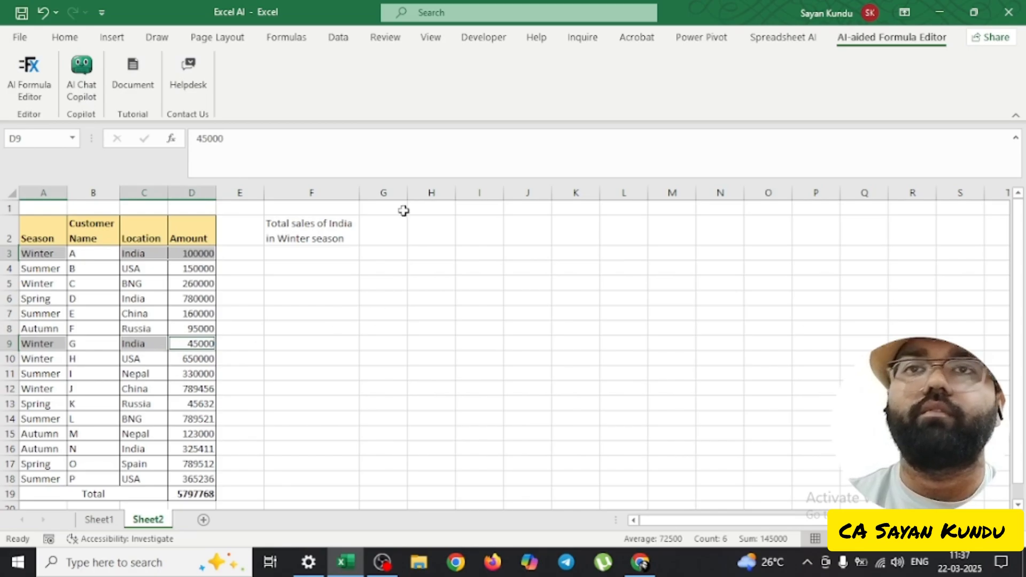
Open the AI Generator for cell G2 and enter the prompt "Give me total sales of India in winter season range" followed by the table's range.
click(378, 227)
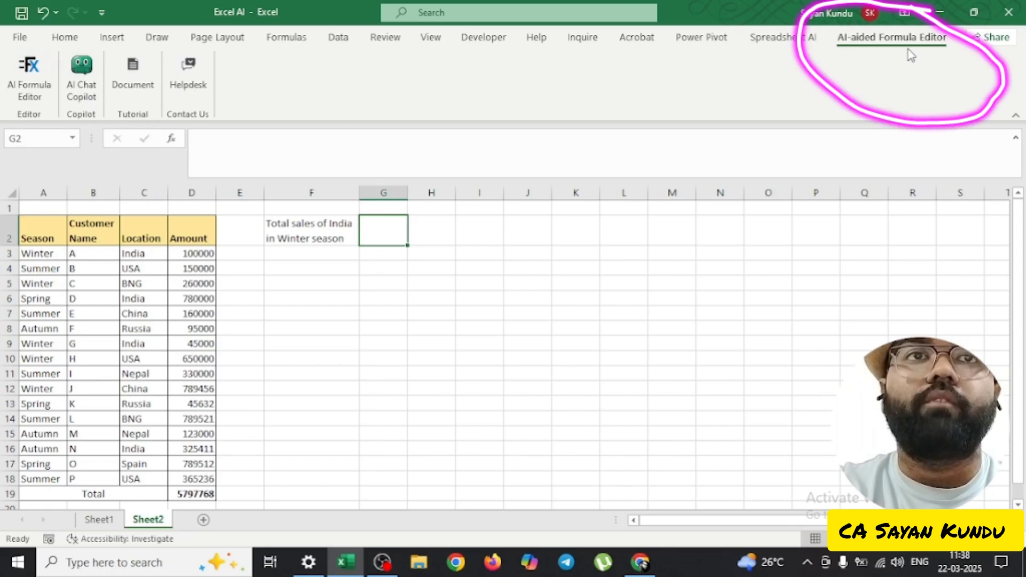
click(31, 84)
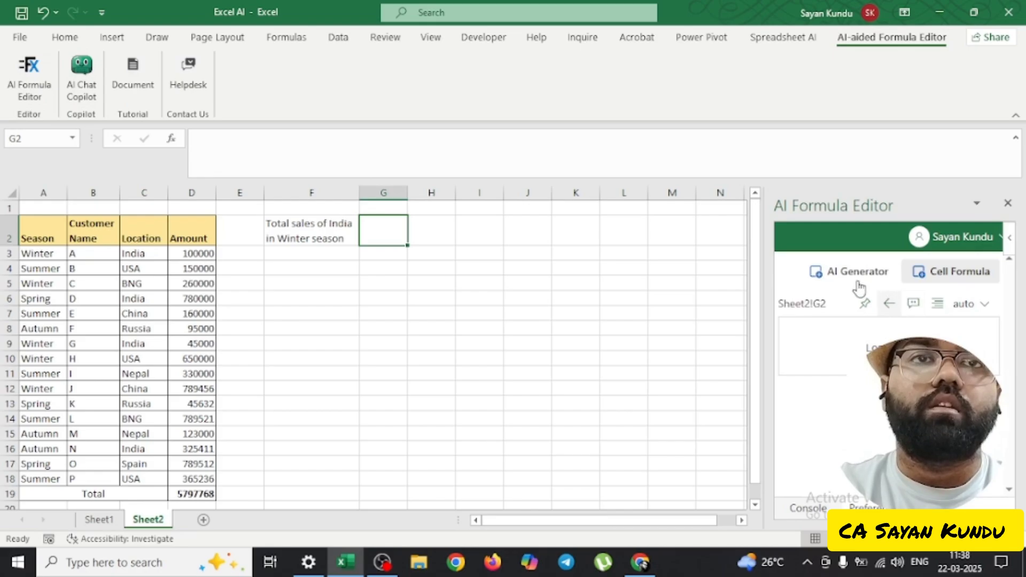
click(854, 272)
drag(896, 332, 785, 355)
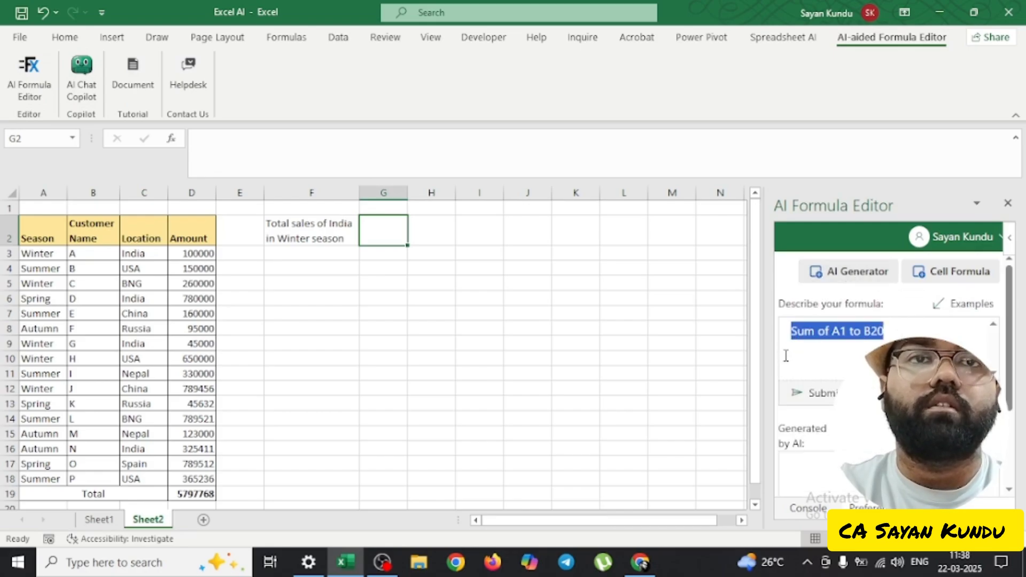
text(G)
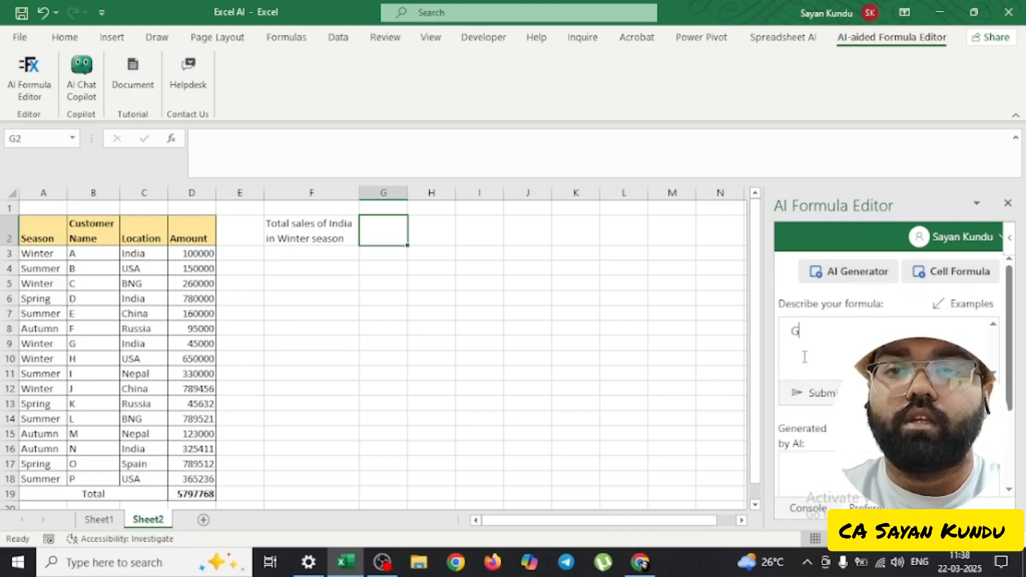
text(ive me total s)
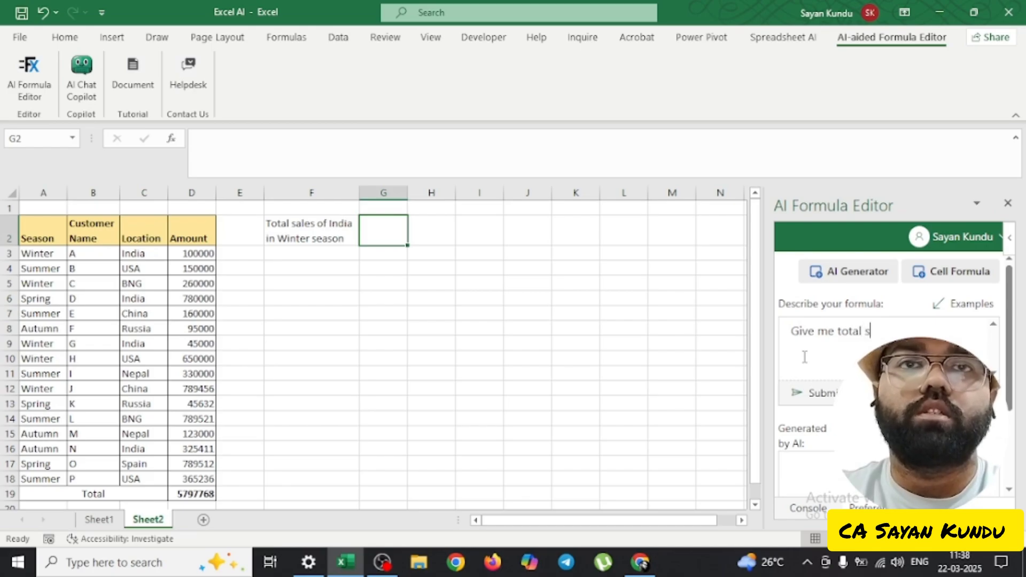
text(ales of India)
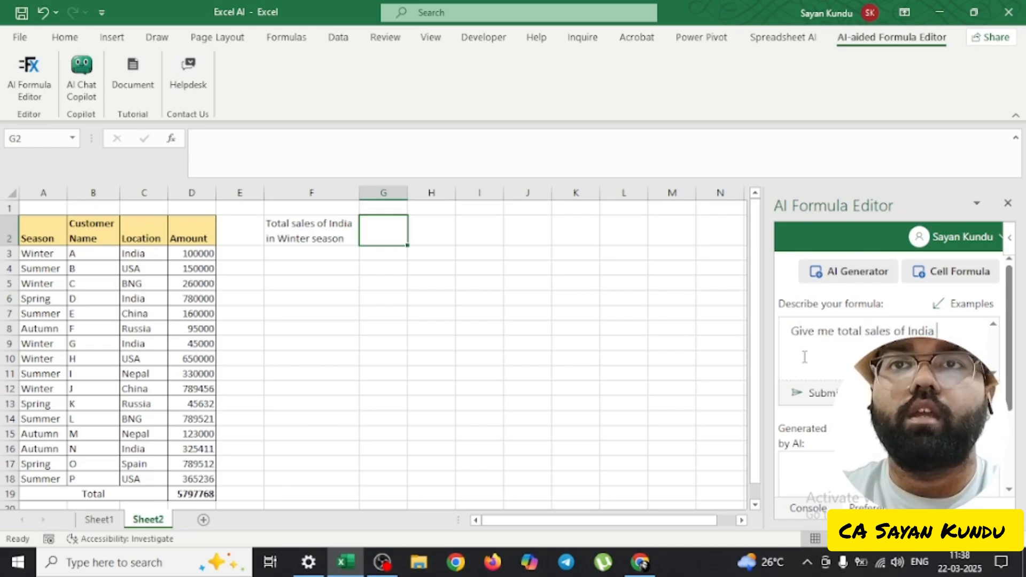
text( in winter seaos)
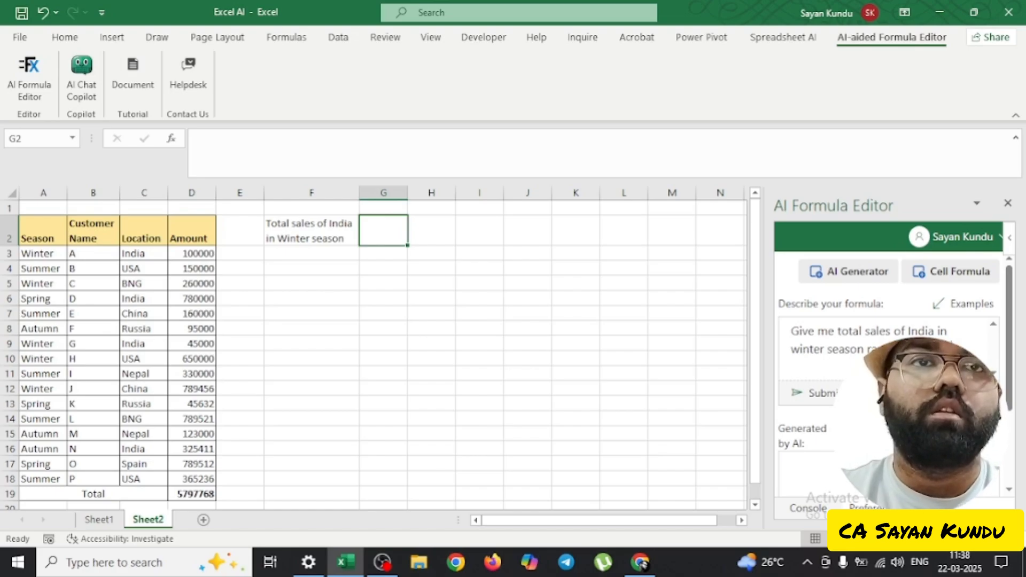
Generate the SUMIFS formula from the prompt and insert it into cell G2.
click(808, 394)
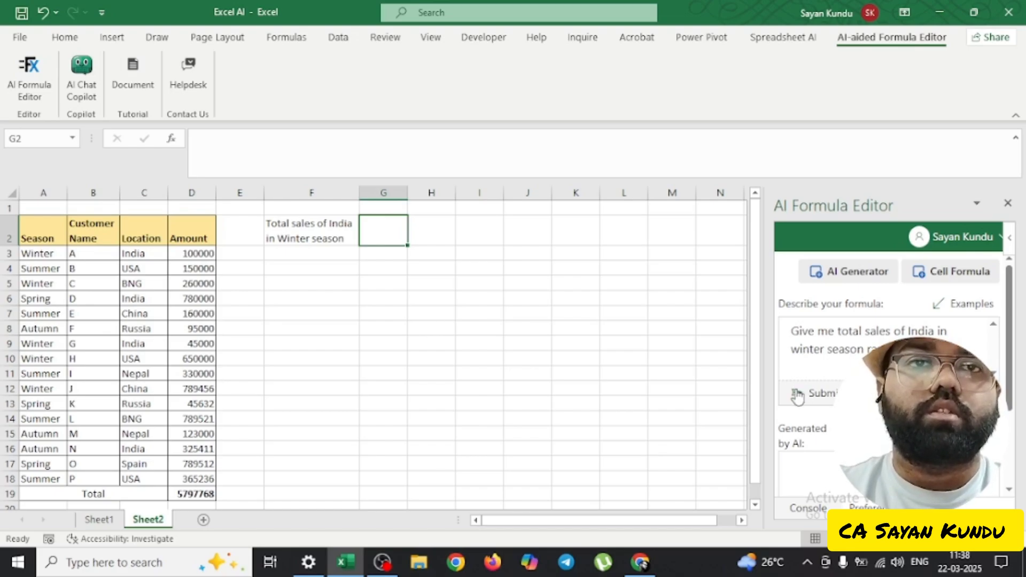
scroll(808, 374, down, 3)
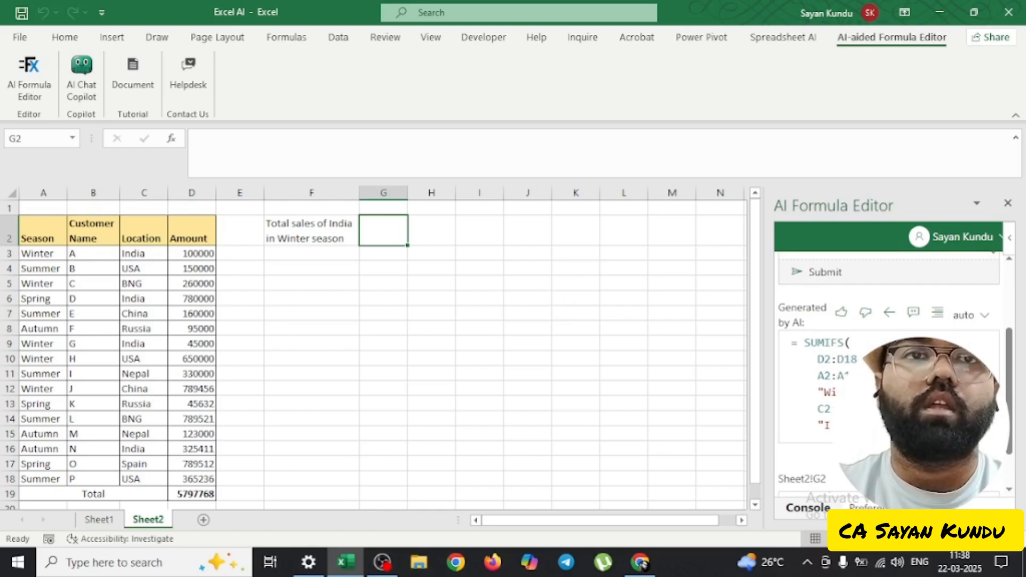
click(889, 315)
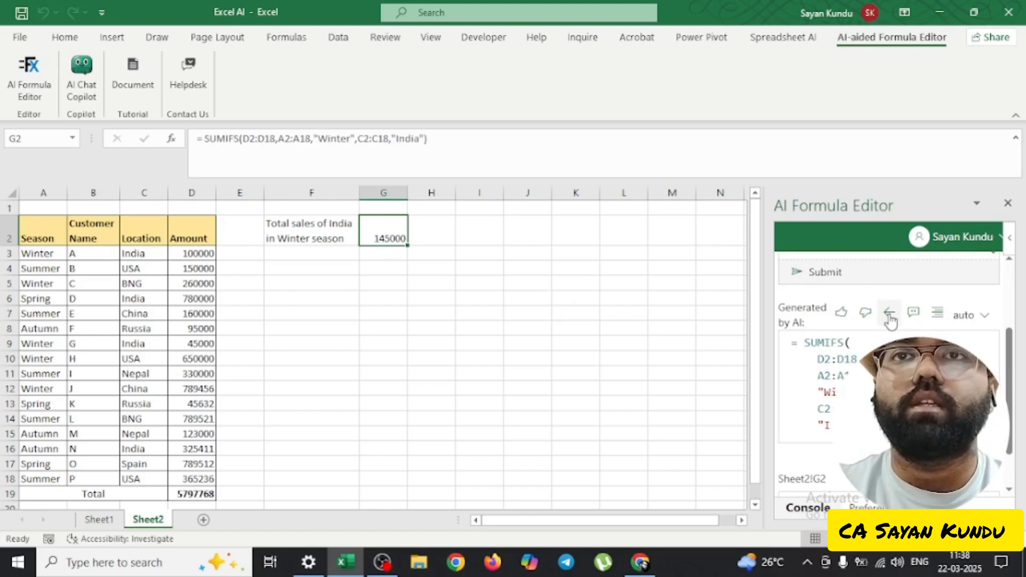
click(385, 254)
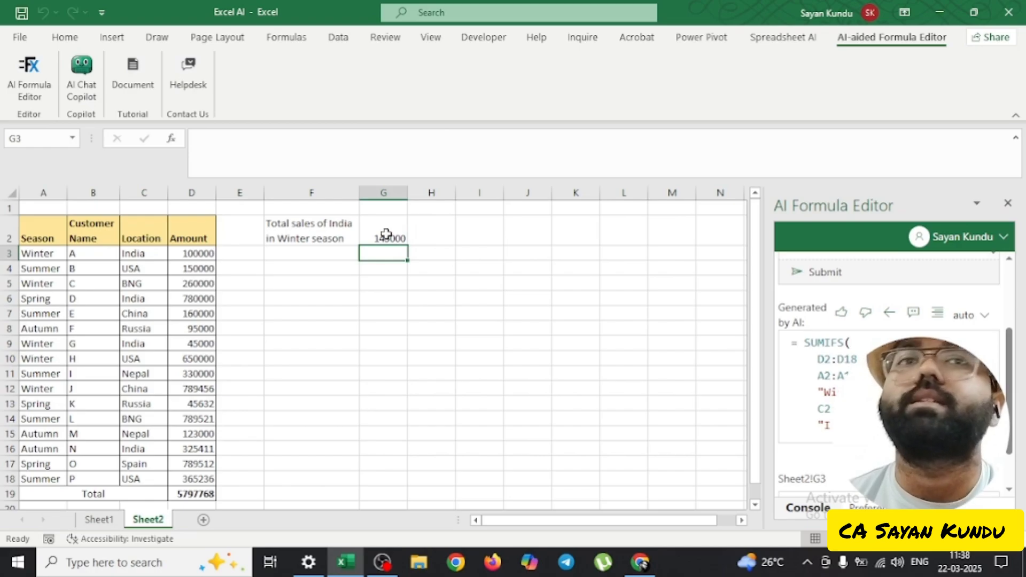
Review the prompt's range against table A2:D18 and the formula in G2, and close the AI Formula Editor.
scroll(872, 293, up, 3)
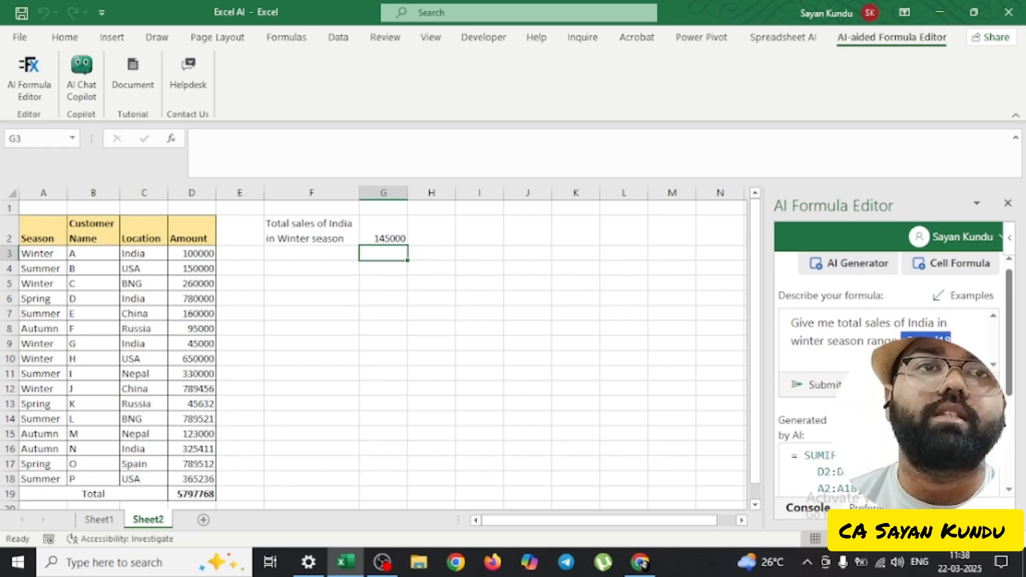
drag(40, 223, 206, 481)
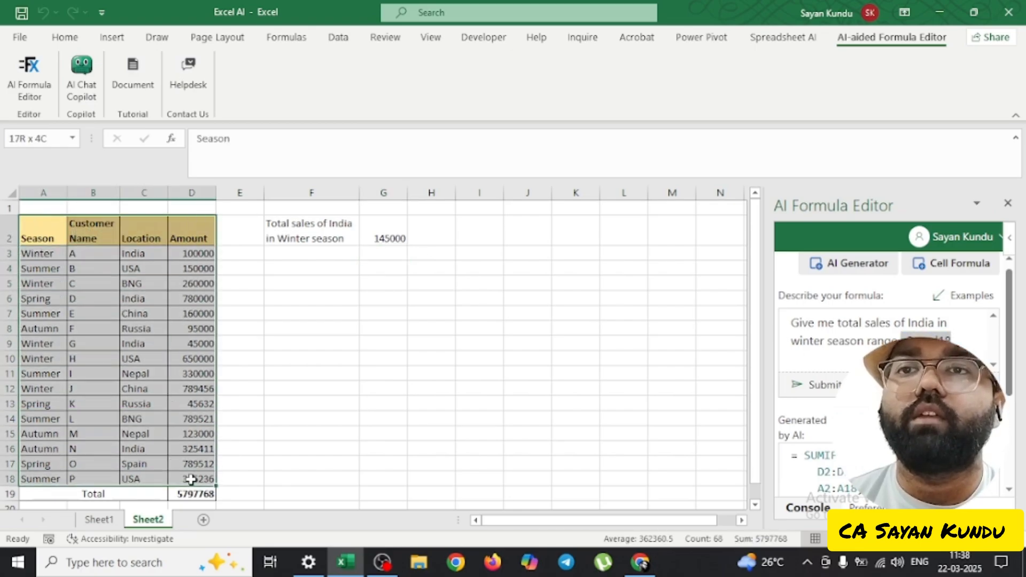
click(376, 266)
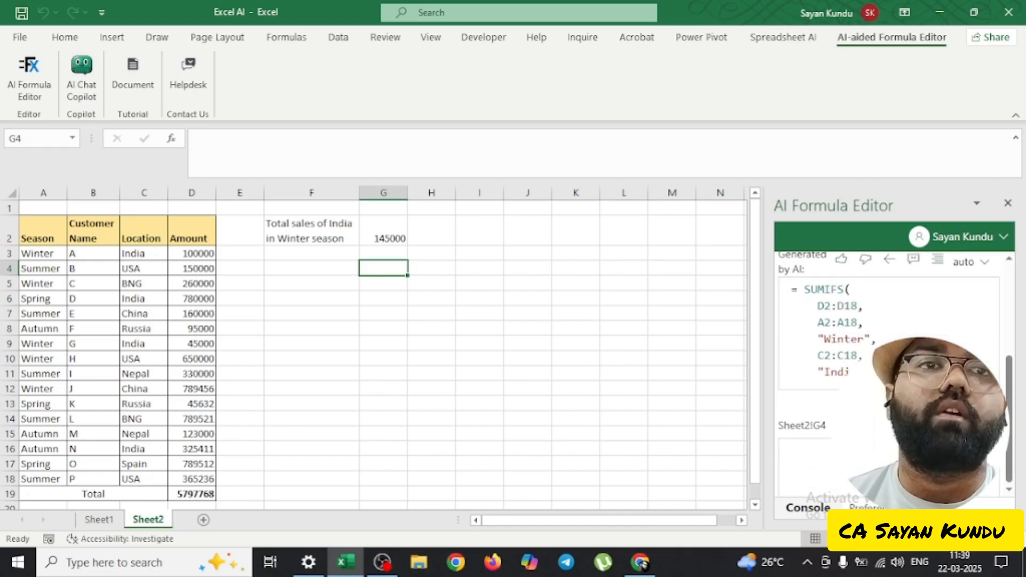
click(391, 234)
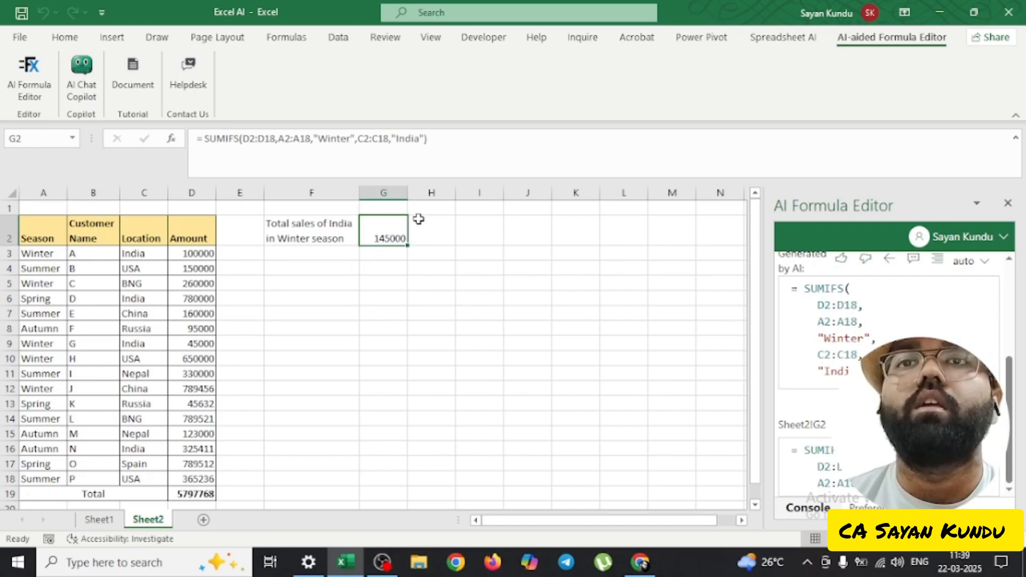
click(384, 254)
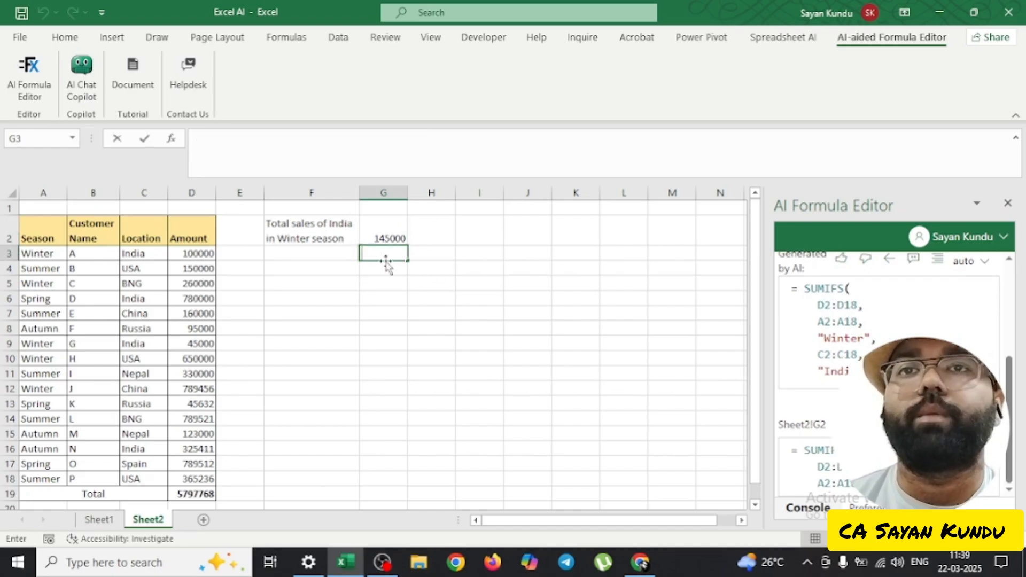
click(405, 314)
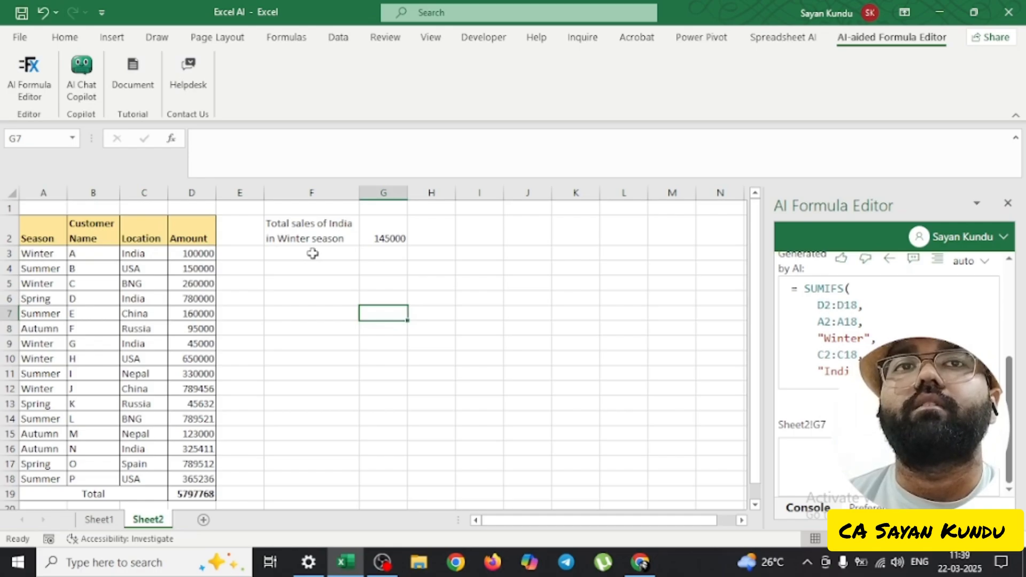
click(1008, 205)
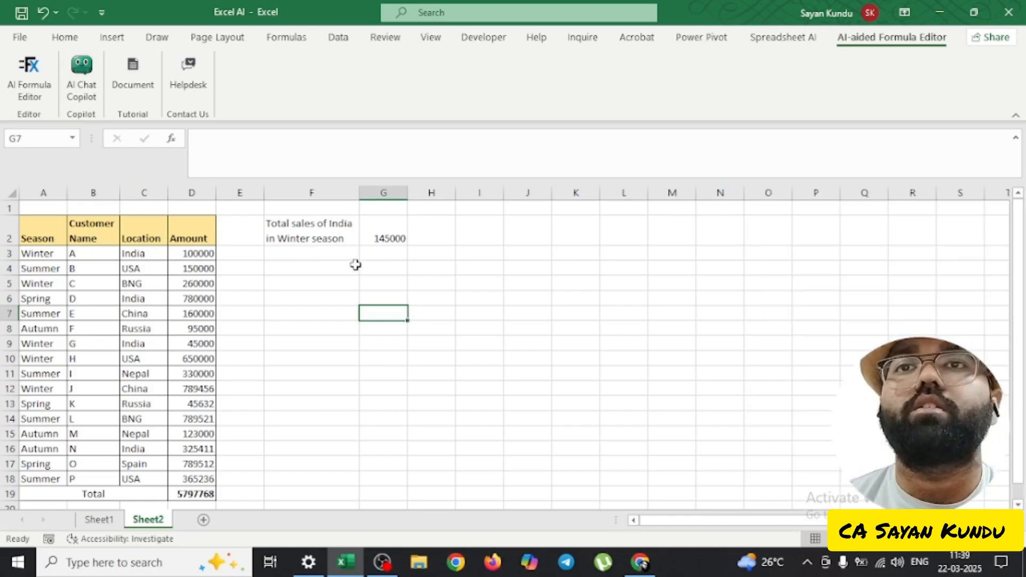